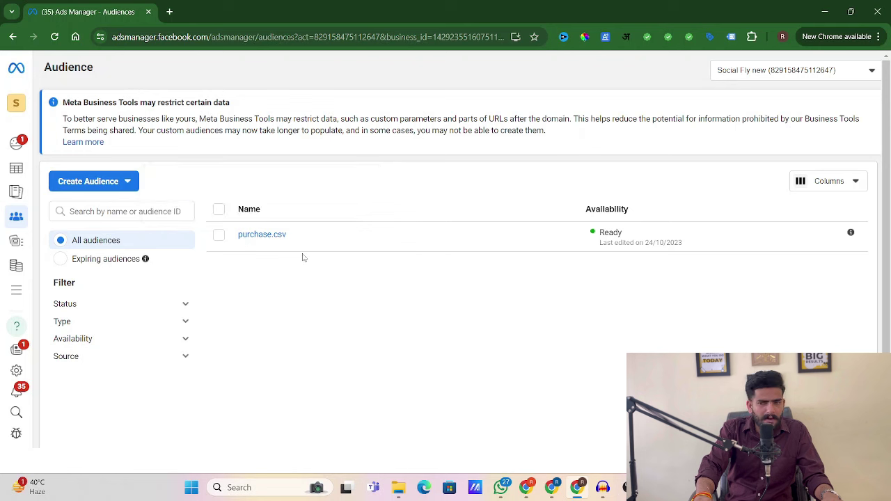
- Select the purchase.csv audience and start creating a lookalike audience from it
left_click(219, 235)
left_click(330, 221)
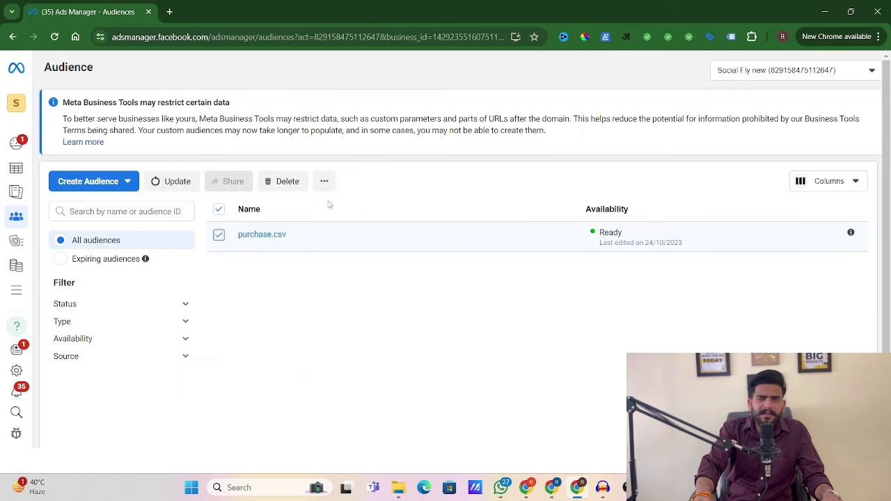
left_click(325, 183)
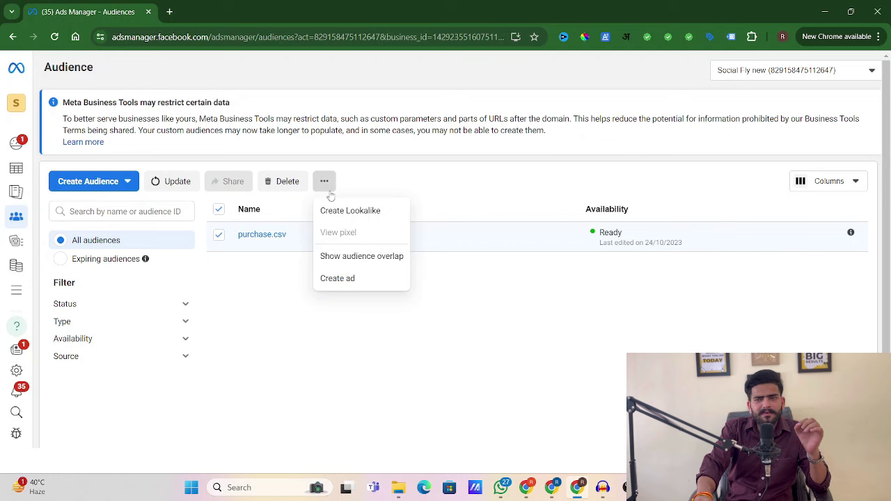
left_click(360, 218)
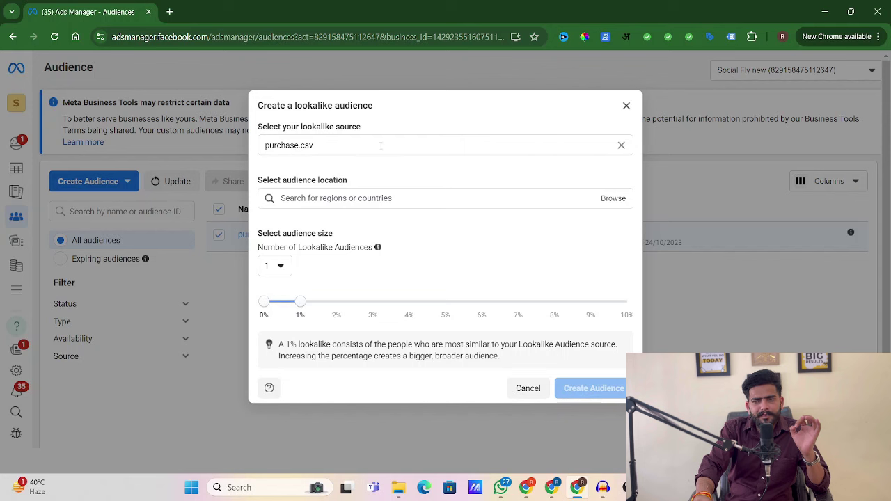
- Choose the purchase.csv custom audience from the other, non-value-based sources as the lookalike source
left_click_drag(340, 145, 266, 145)
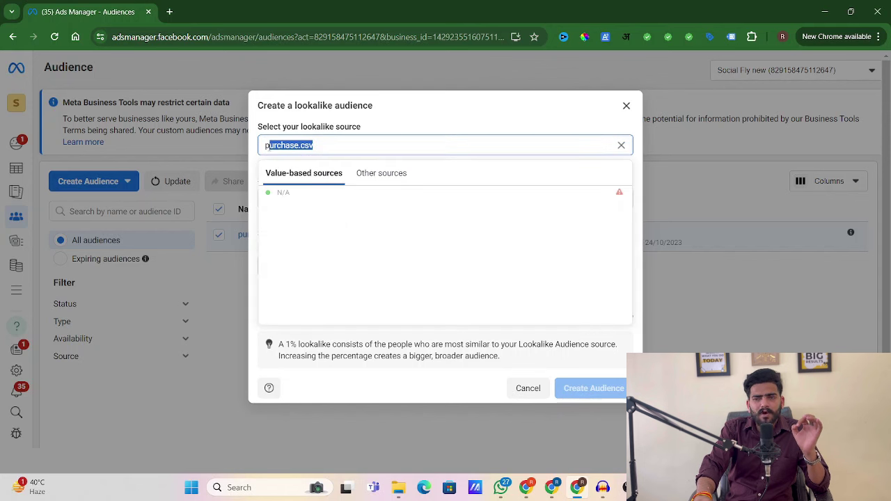
left_click(316, 145)
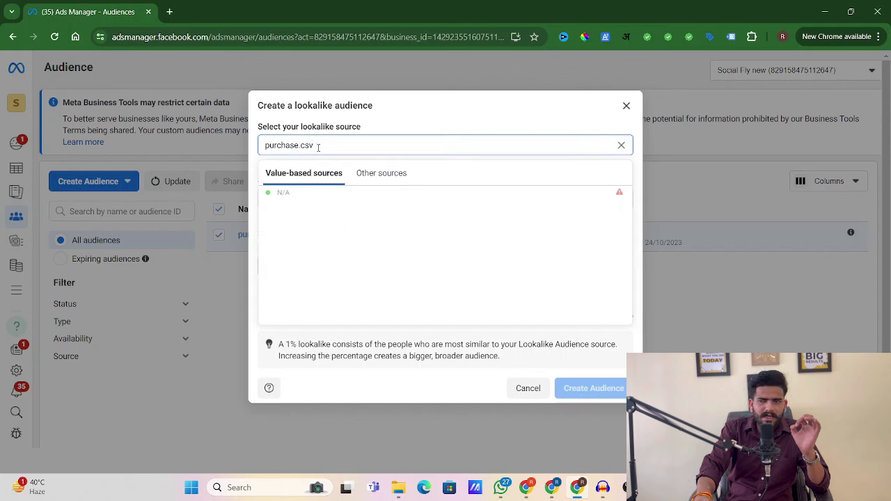
left_click(379, 174)
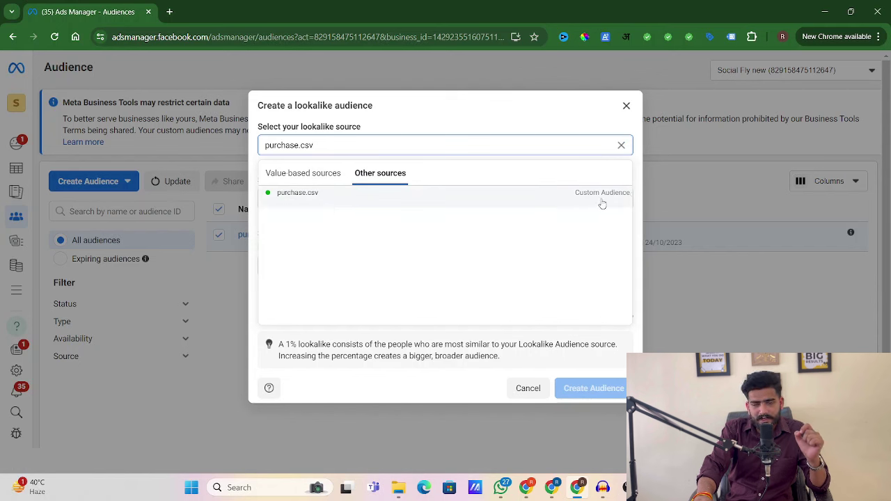
left_click(306, 194)
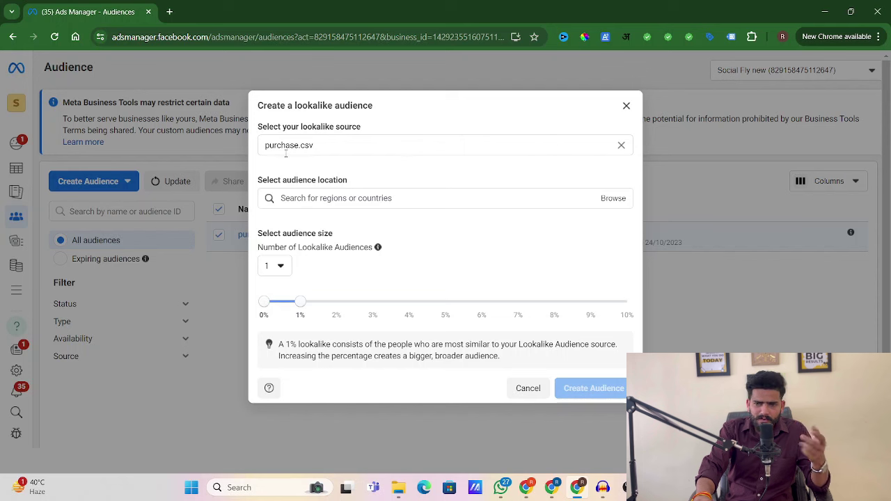
- Set the lookalike audience's location to India
left_click(302, 199)
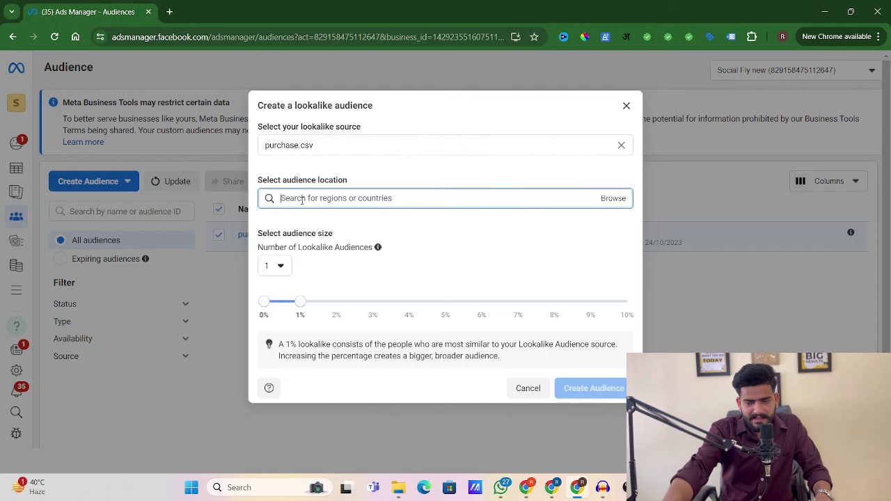
type("indi")
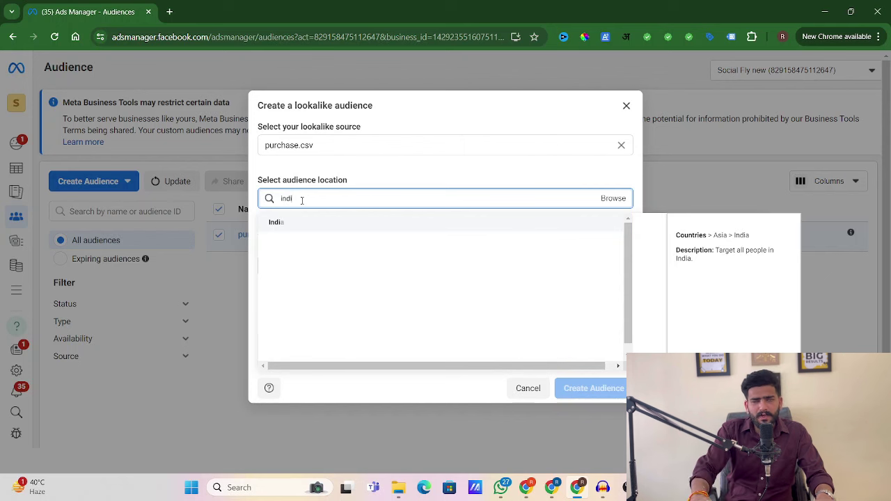
left_click(294, 228)
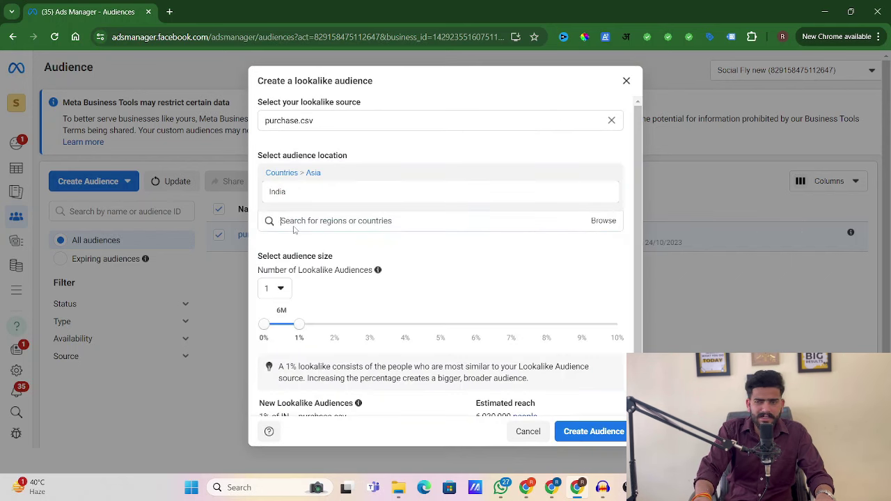
mouse_move(359, 195)
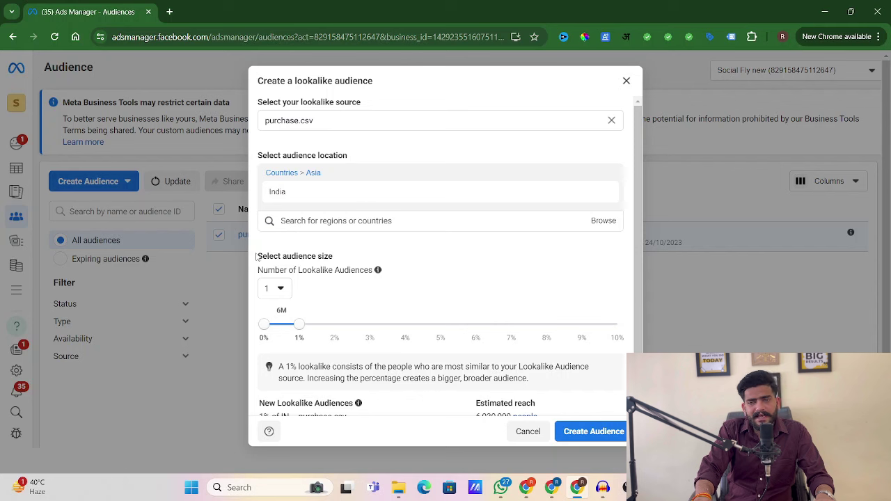
- Widen the single lookalike audience's size range to 0% to 3%
left_click_drag(256, 257, 338, 259)
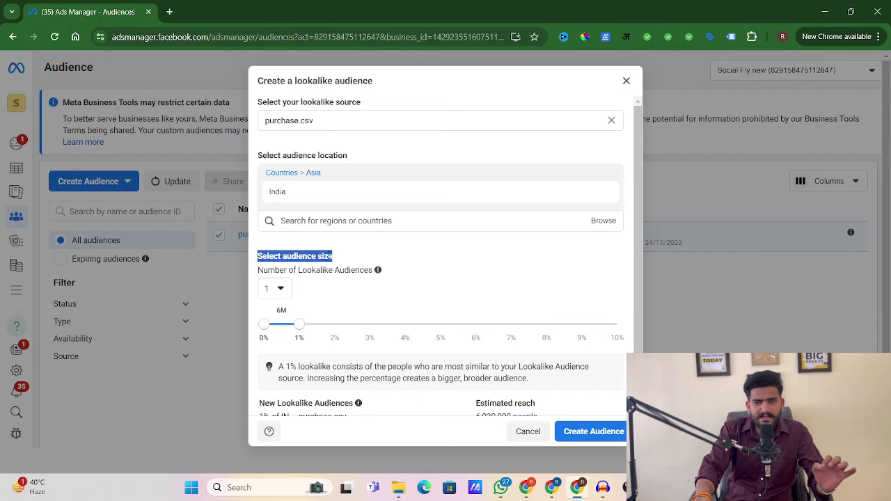
left_click_drag(276, 270, 334, 271)
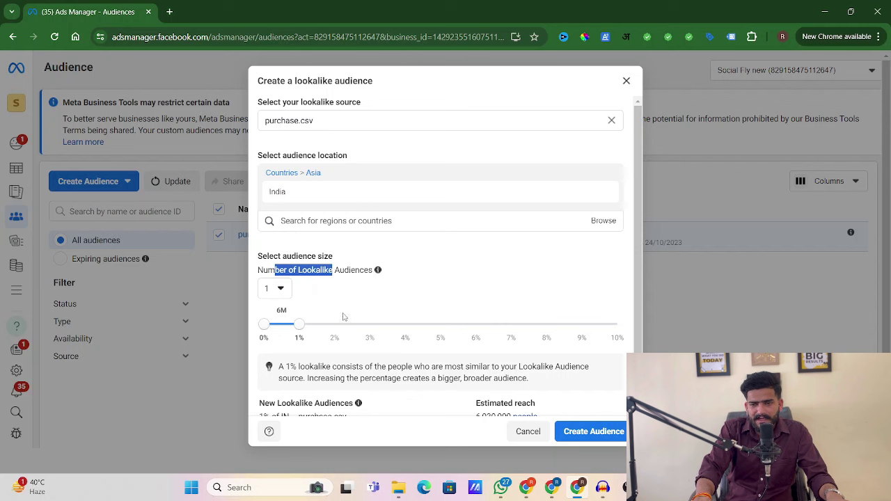
mouse_move(299, 324)
left_mouse_down()
mouse_move(584, 325)
mouse_move(641, 340)
mouse_move(502, 326)
mouse_move(314, 327)
left_mouse_up()
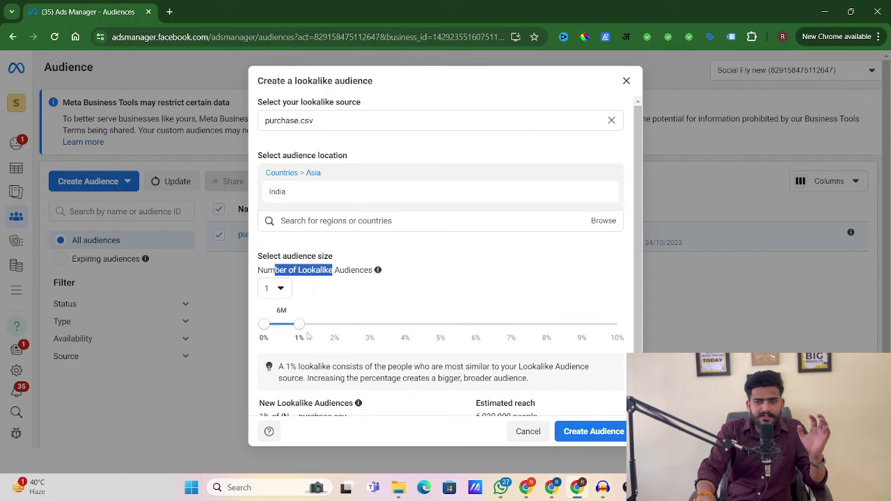
left_click(338, 337)
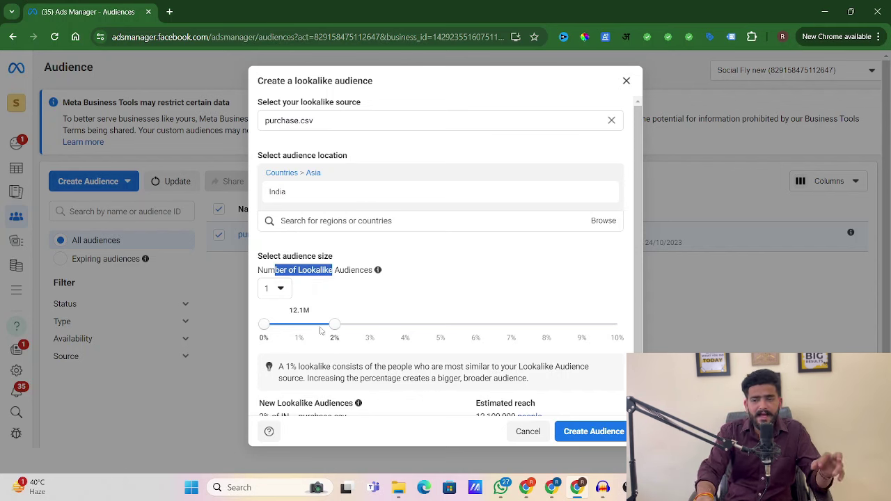
left_click_drag(333, 326, 392, 331)
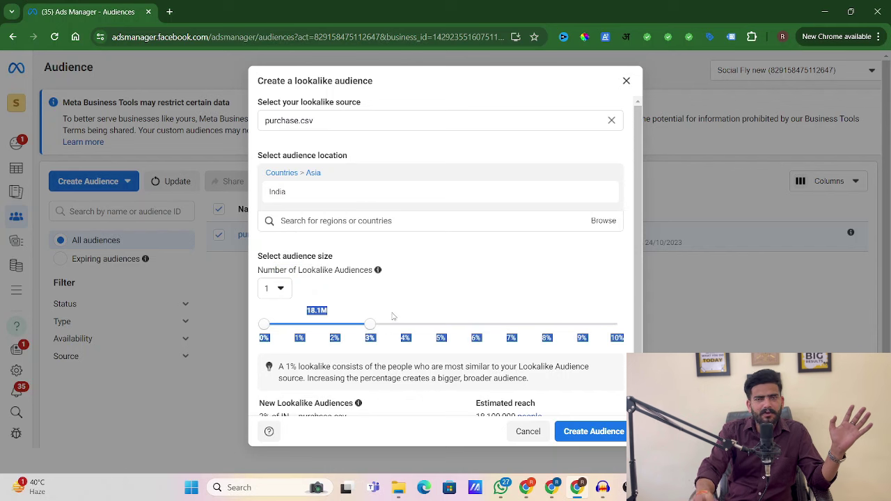
left_click(391, 316)
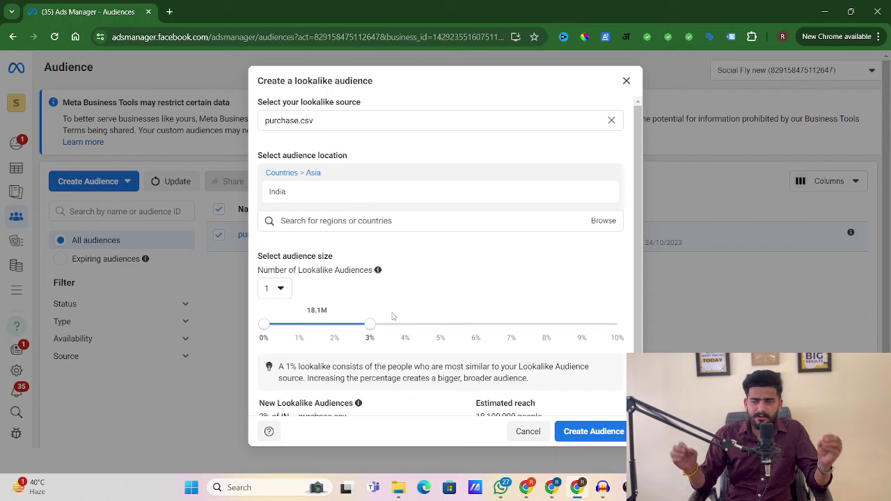
- Set the number of lookalike audiences to 5 and divide the size range at 1%, 2%, 3%, 4% and 5%
left_click(280, 288)
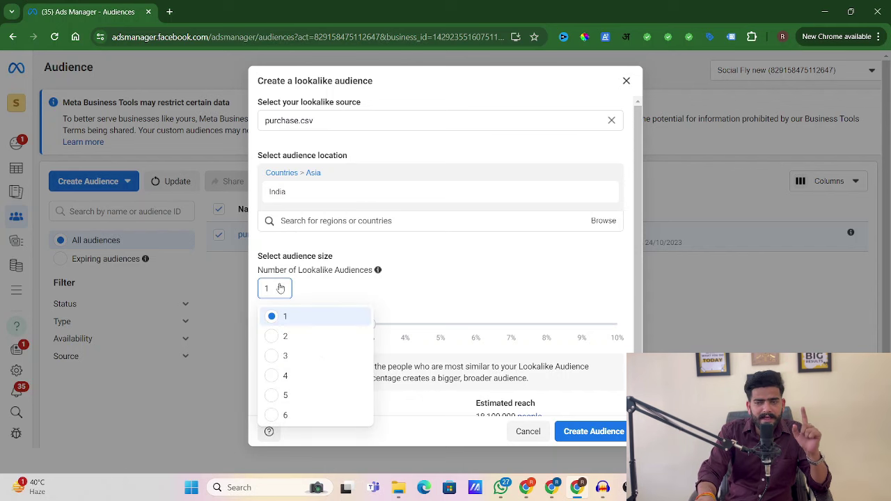
left_click(272, 400)
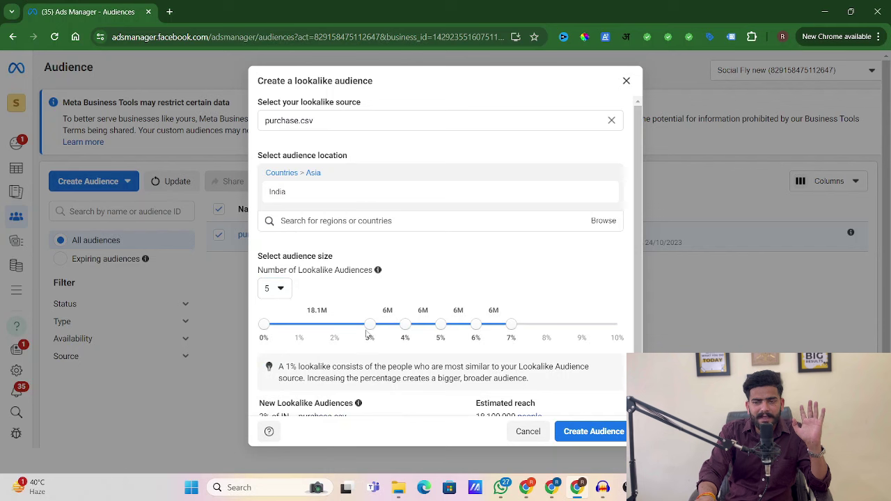
left_click_drag(368, 328, 299, 325)
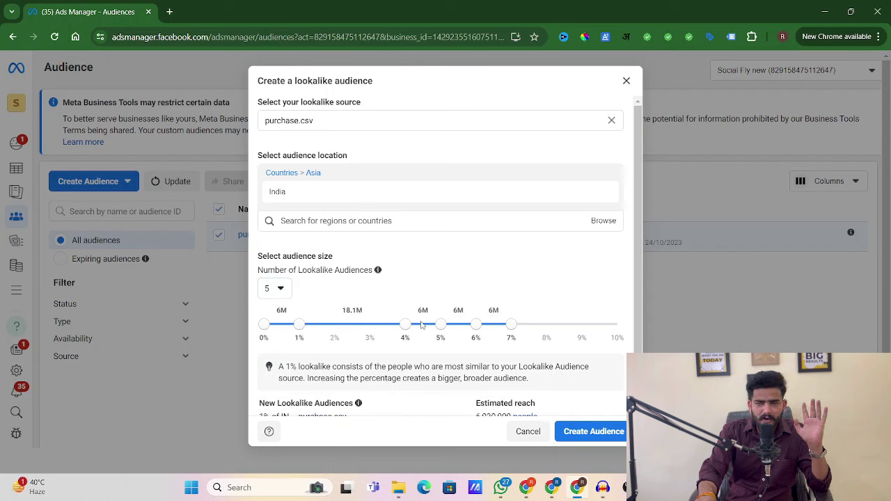
left_click_drag(405, 325, 351, 326)
left_click_drag(440, 325, 369, 327)
left_click_drag(475, 325, 405, 326)
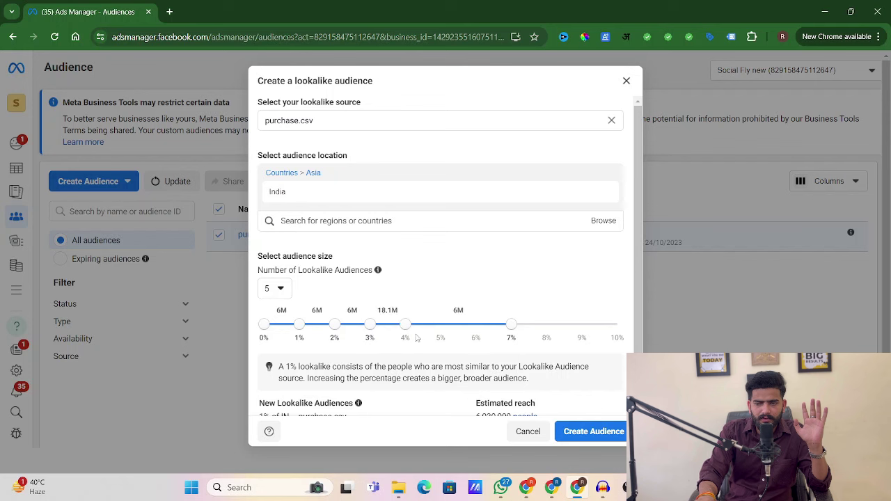
left_click_drag(512, 325, 457, 330)
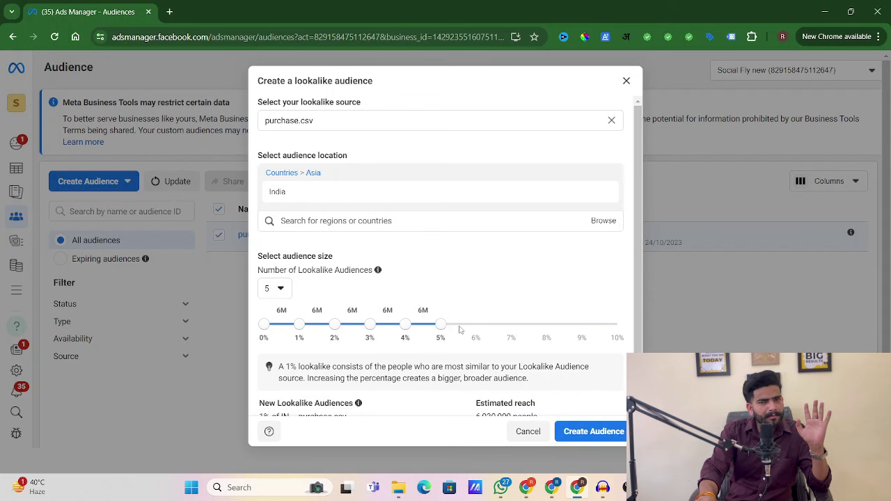
- Review the estimated reach of the five size ranges and create the lookalike audiences
scroll(299, 334, "down", 2)
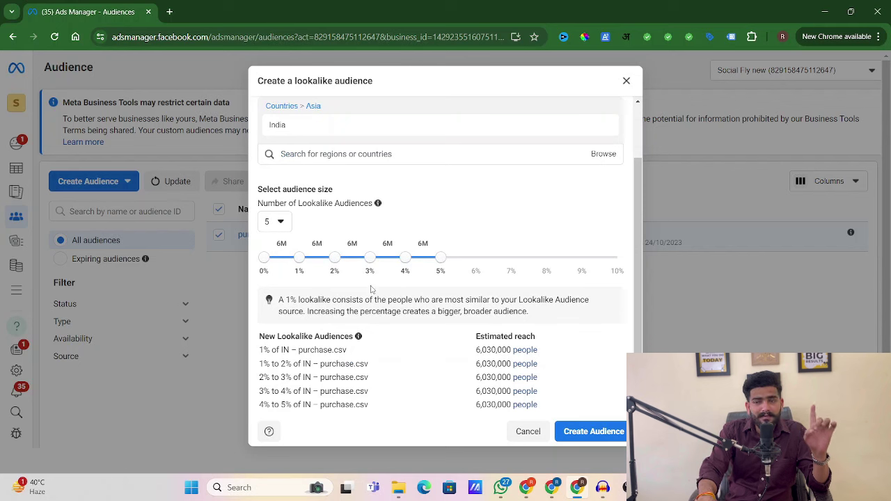
double_click(281, 244)
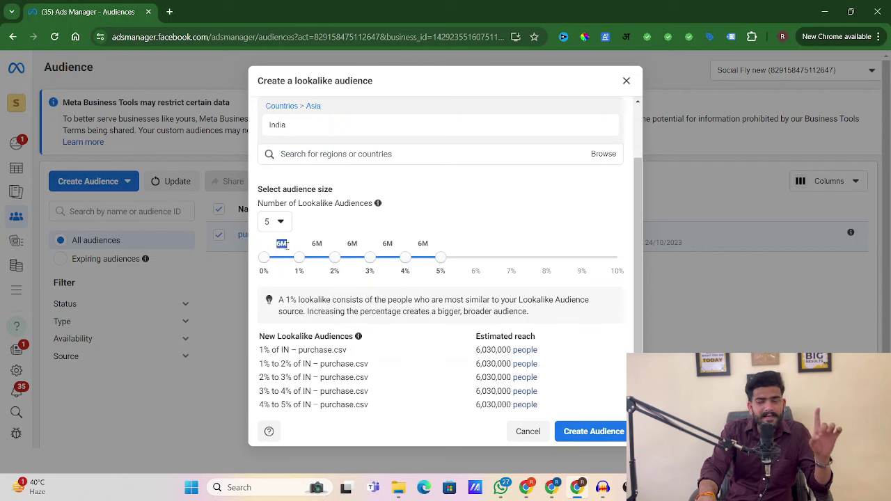
triple_click(449, 244)
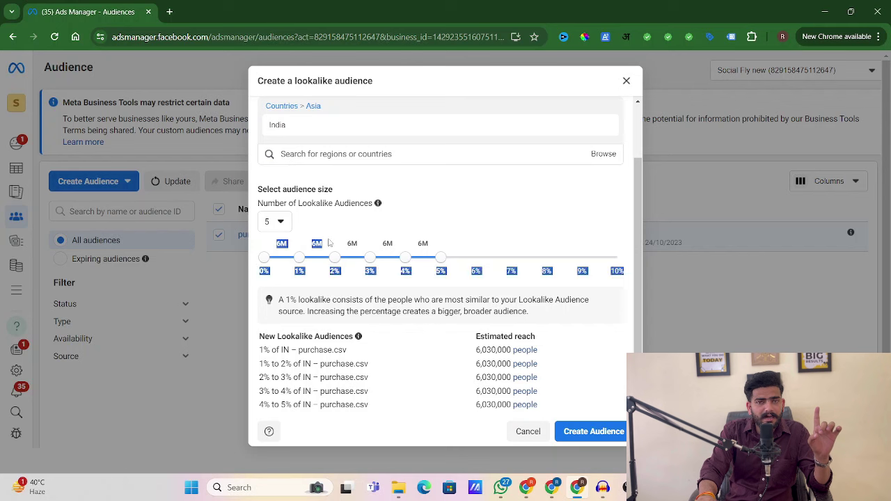
left_click(311, 242)
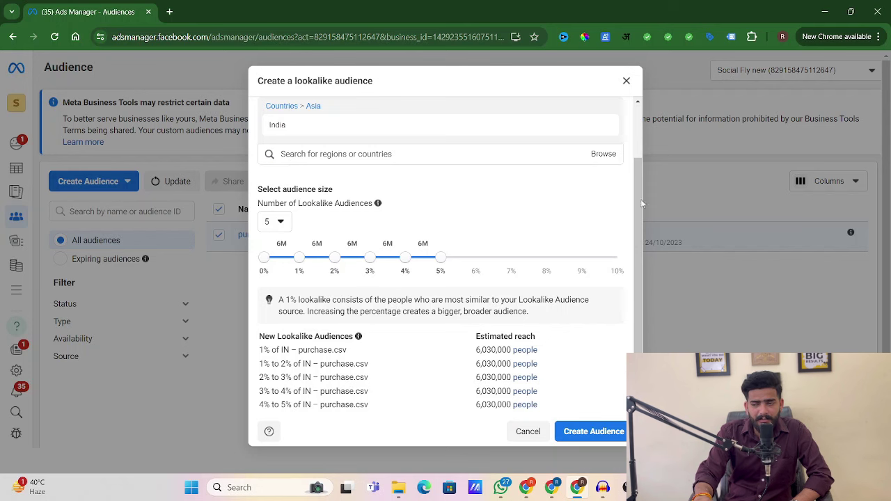
left_click(614, 433)
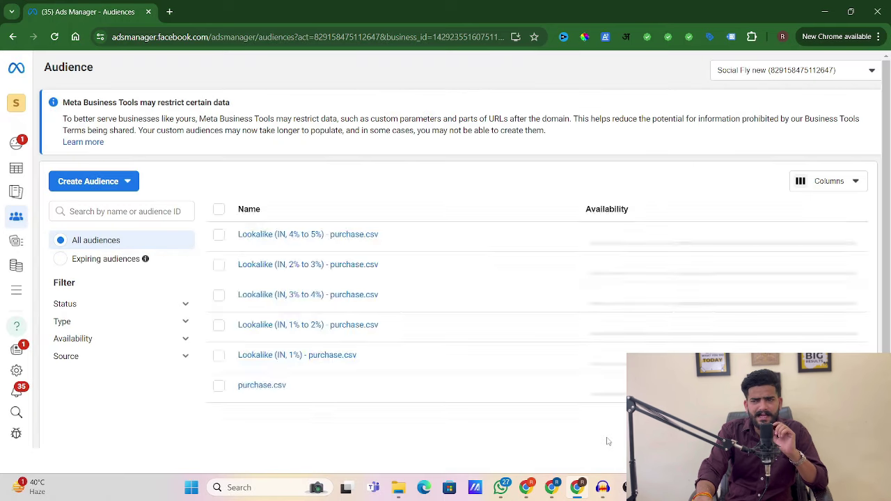
- Reload the audience list and check the availability and details of the new lookalike audiences
left_click(54, 37)
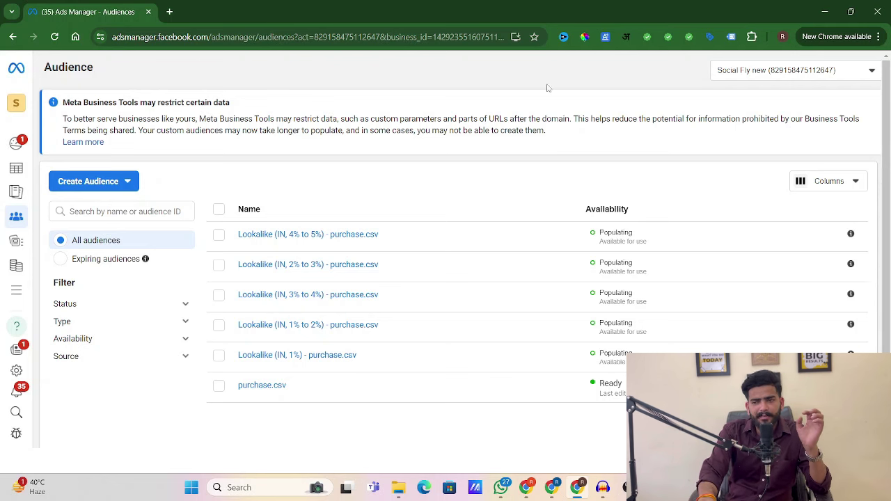
mouse_move(313, 268)
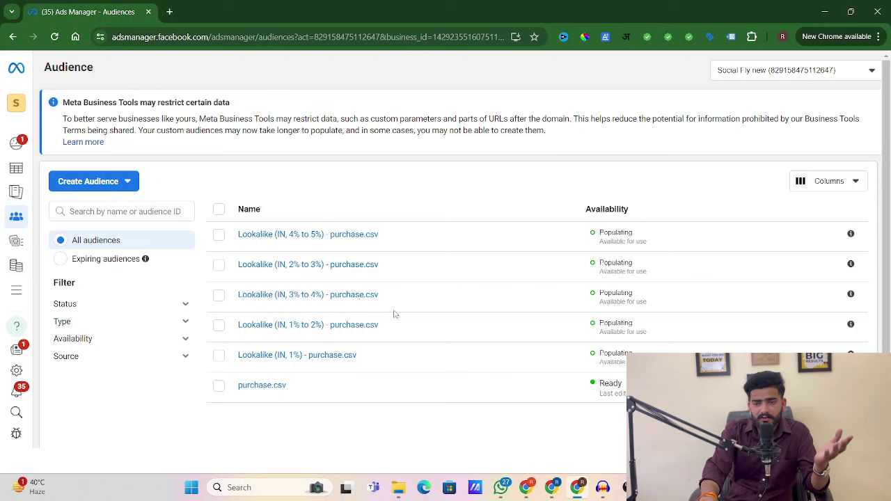
mouse_move(327, 331)
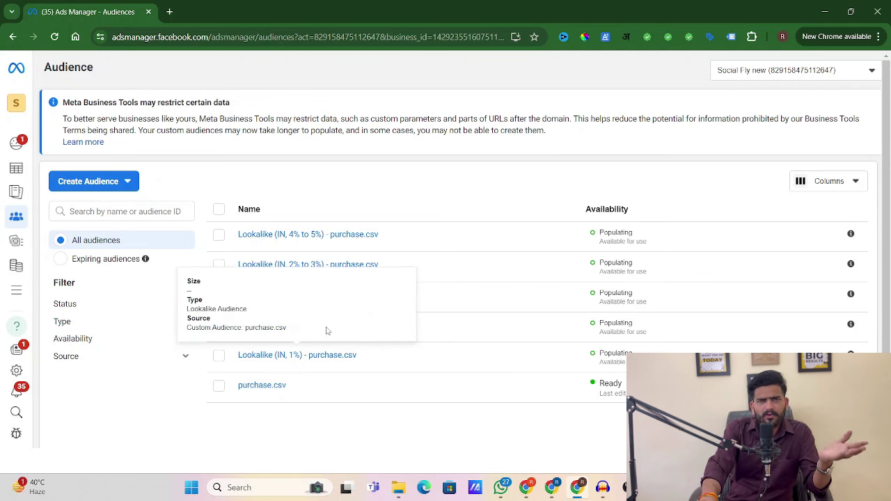